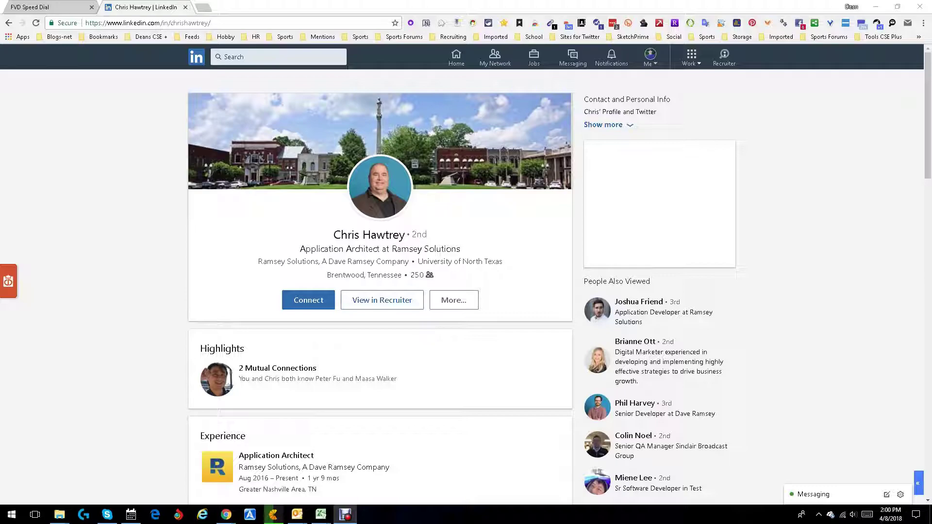
- Check the browser extensions and windows, then reload the LinkedIn profile so HolaConnect's panel appears
left_click(922, 23)
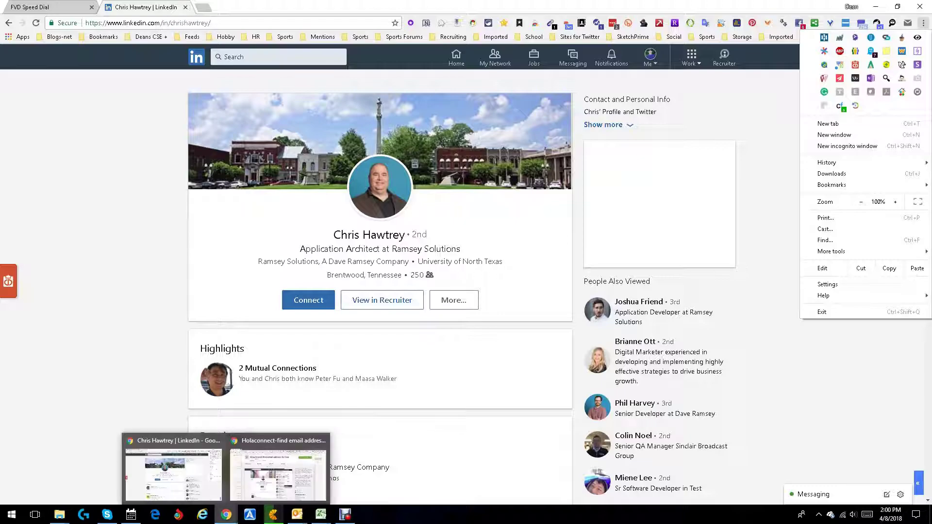
left_click(226, 515)
left_click(278, 473)
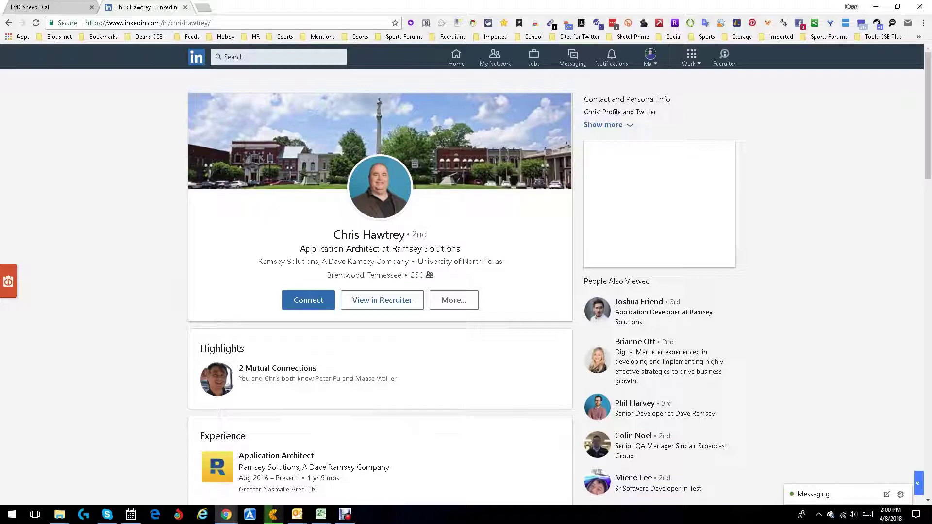
left_click(919, 23)
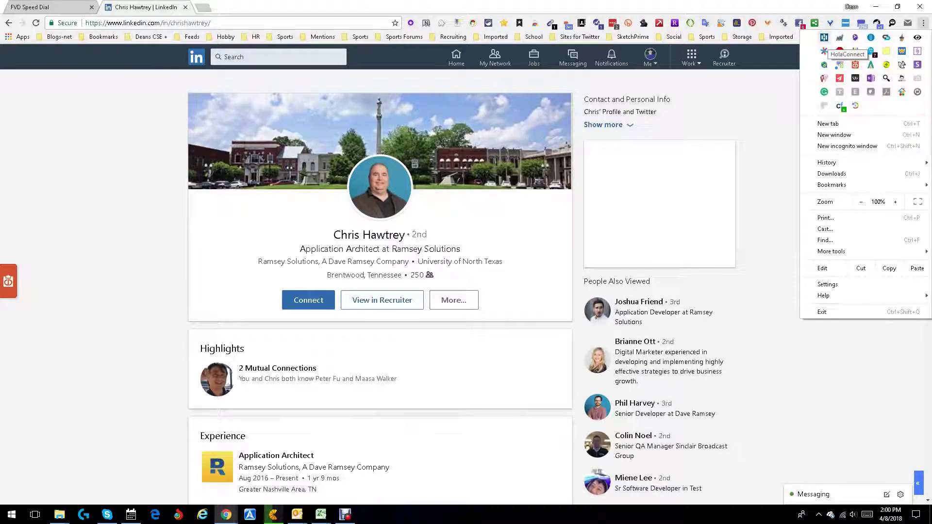
key("Escape")
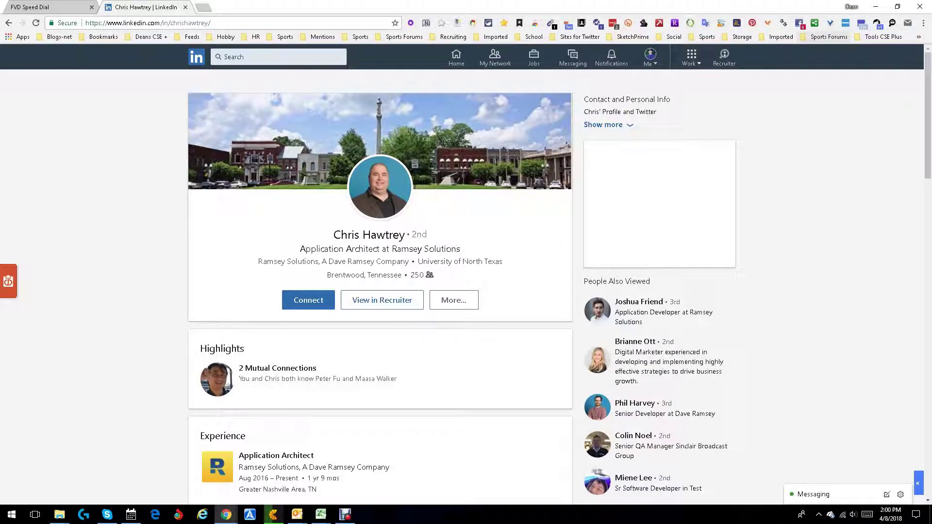
left_click(36, 23)
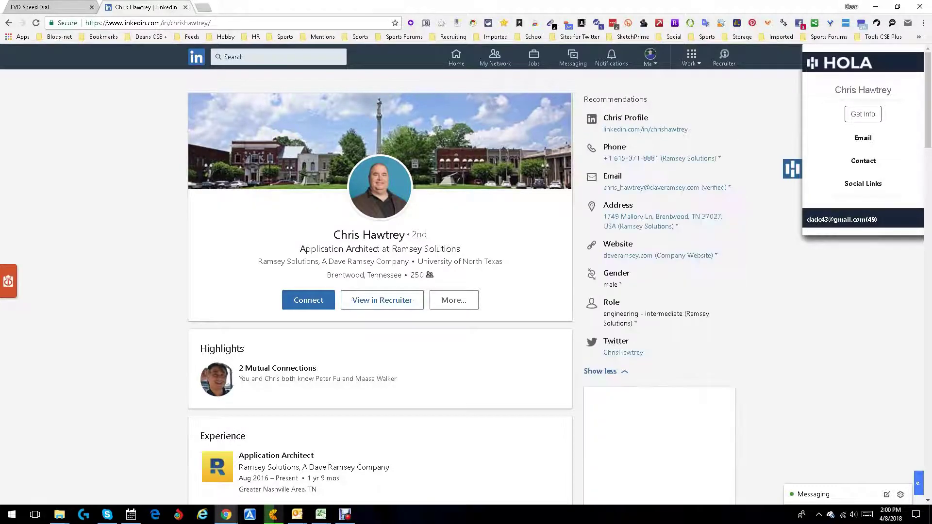
- Use Get Info in the HolaConnect panel to fetch the profile owner's email and contact details
left_click(863, 114)
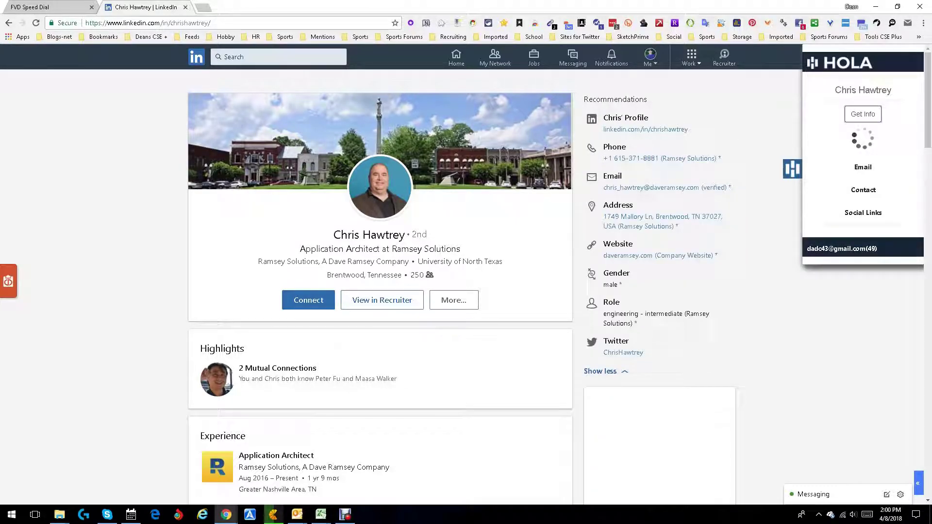